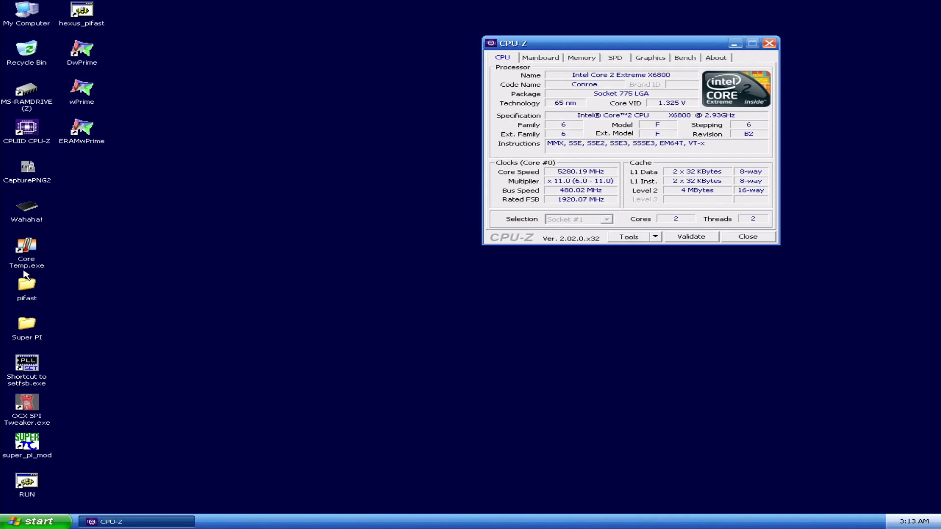
Run the Wahaha! desktop tool and start the hexus_pifast benchmark.
left_click(27, 181)
left_click(28, 214)
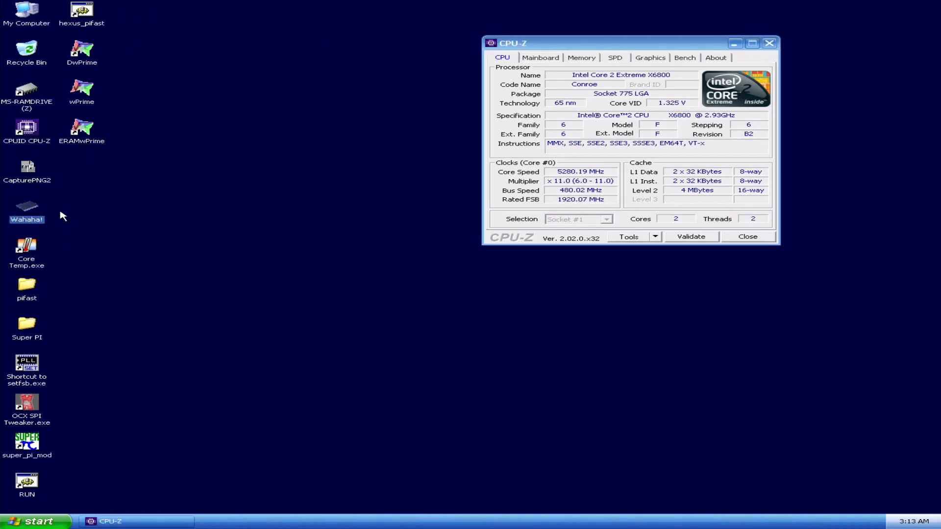
double_click(82, 11)
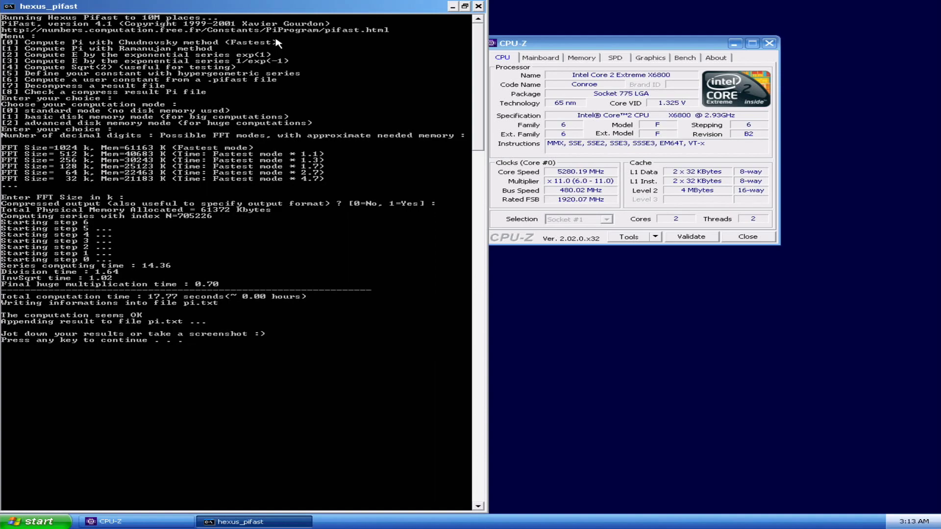
Arrange the hexus_pifast result window and the CPU-Z window side by side without overlap.
left_click_drag(581, 43, 523, 43)
left_click_drag(375, 11, 817, 13)
left_click_drag(381, 46, 200, 12)
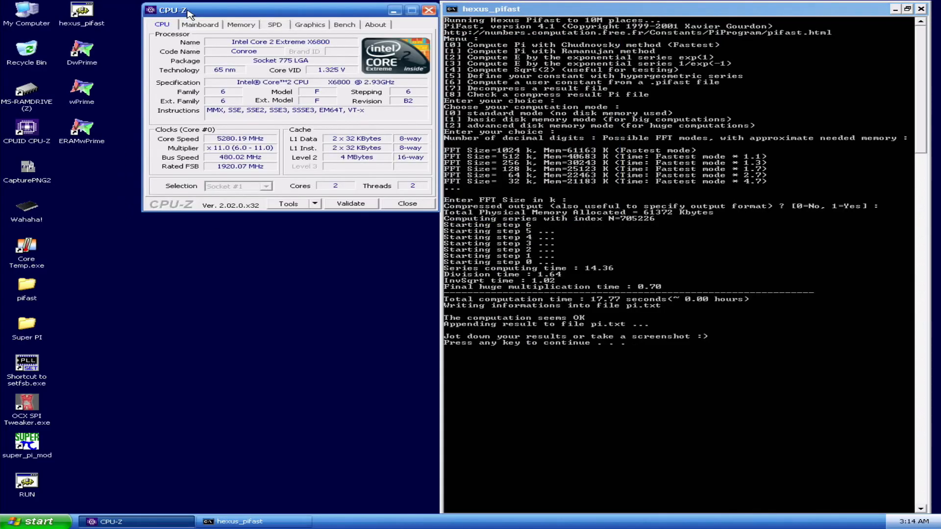
Open a second CPU-Z instance showing the Memory details and place it below the first CPU-Z window.
double_click(19, 134)
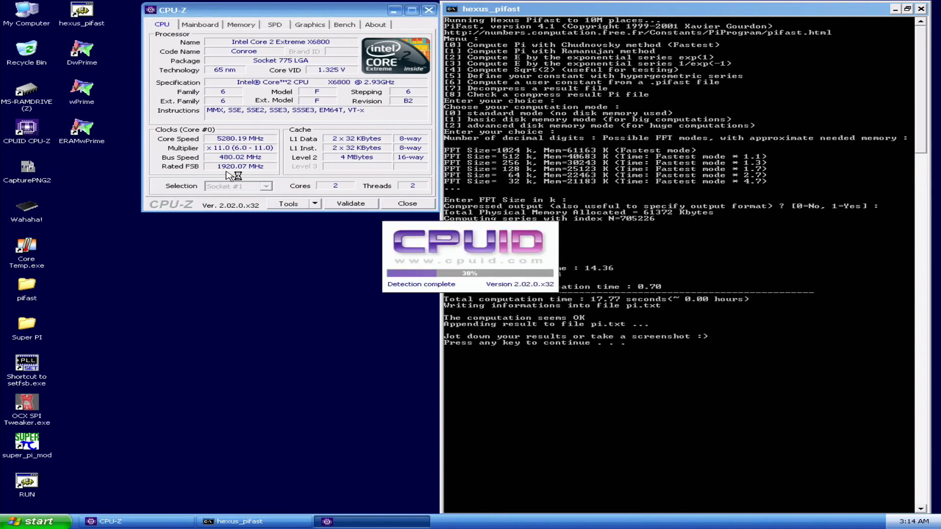
left_click(430, 175)
left_click_drag(442, 163, 219, 241)
Capture the PiFast result screen with CapturePNG2 and close the CPU-Z Memory window.
left_click(37, 182)
double_click(37, 183)
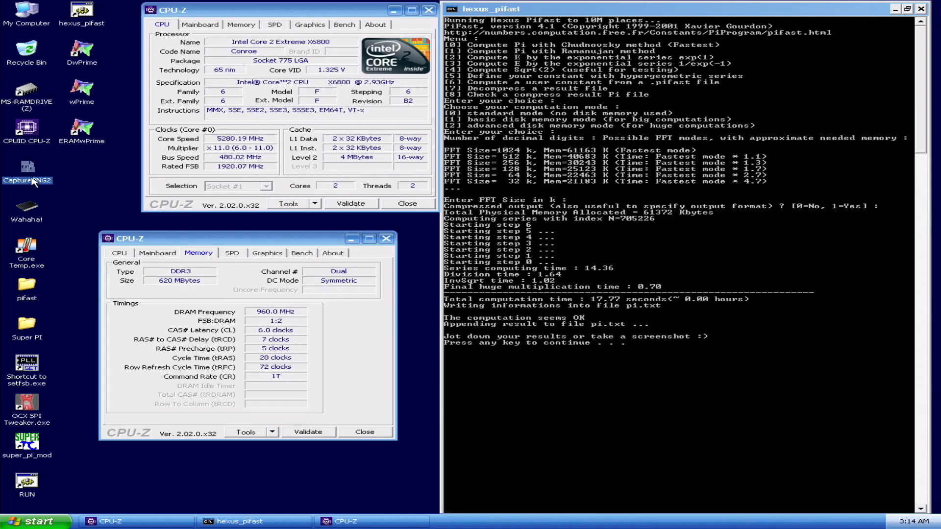
left_click(386, 238)
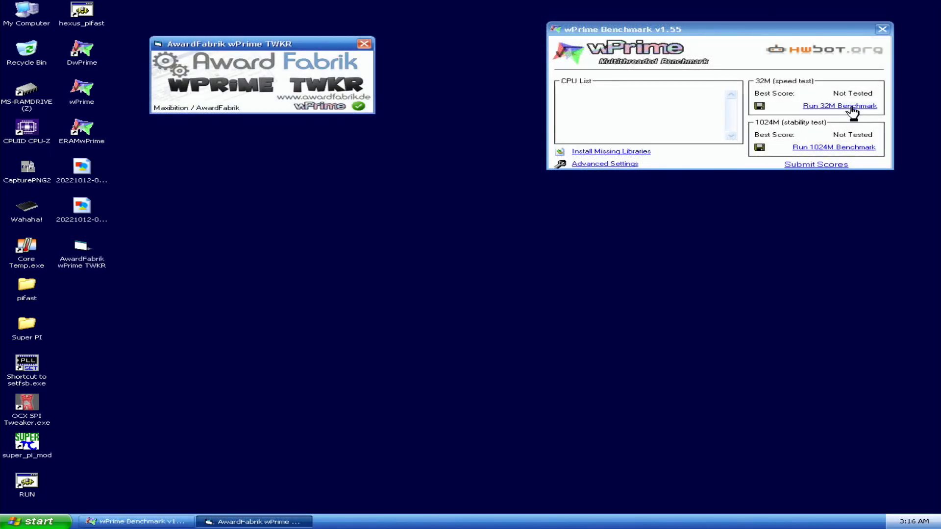
Run the wPrime 32M benchmark and place a CPU-Z window with the Memory details below the wPrime window.
left_click(852, 108)
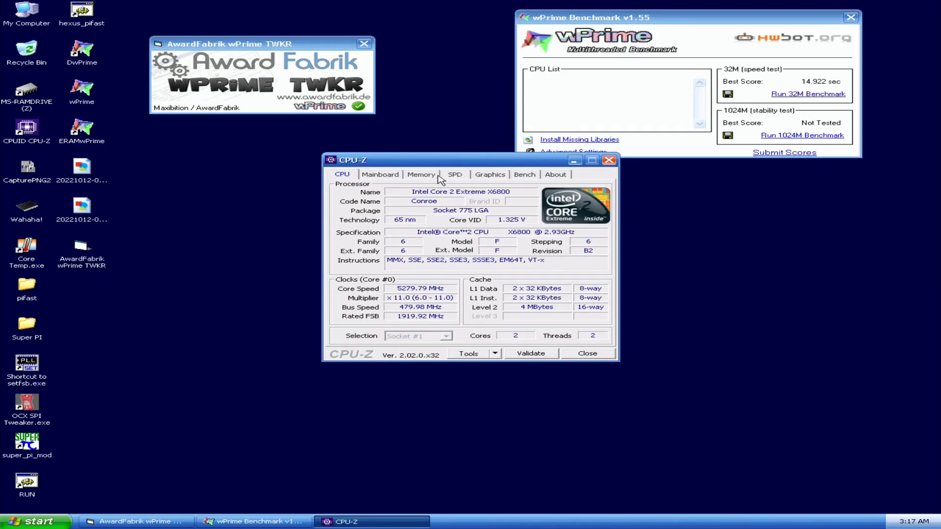
left_click(434, 176)
left_click_drag(452, 160, 754, 214)
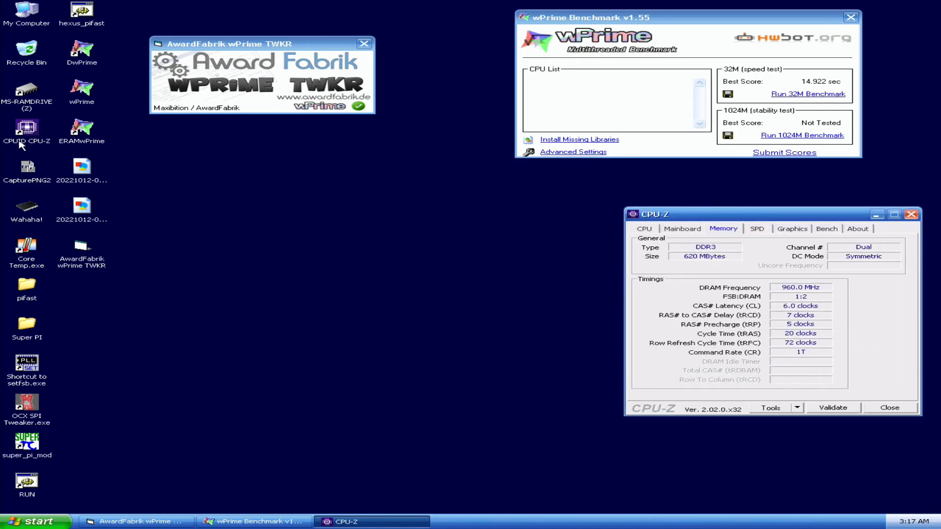
Open another CPU-Z with the CPU details, place it over the AwardFabrik wPrime TWKR window, and capture the screen with CapturePNG2.
double_click(19, 141)
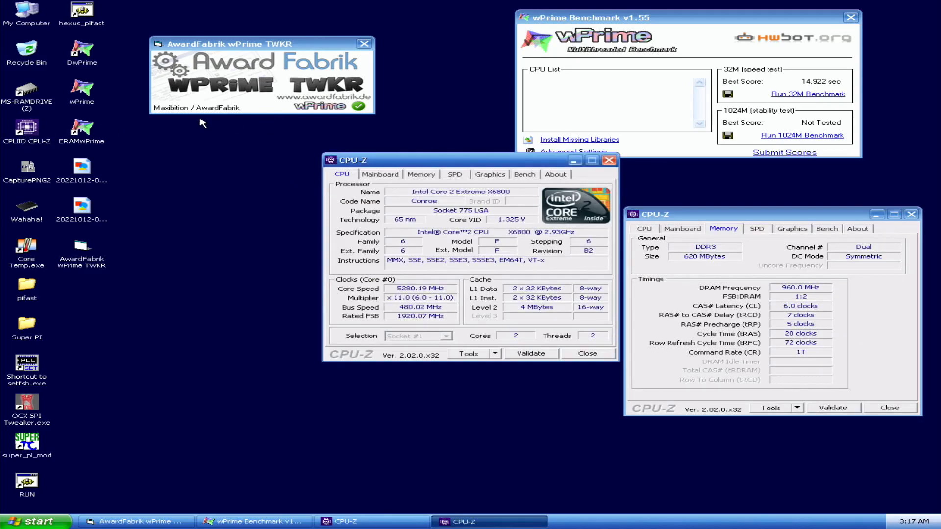
left_click_drag(442, 164, 235, 27)
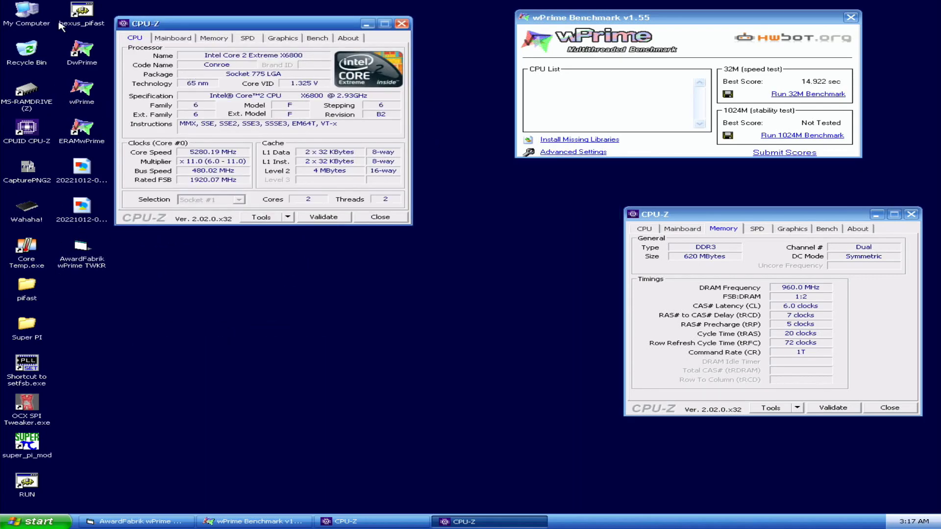
left_click(32, 173)
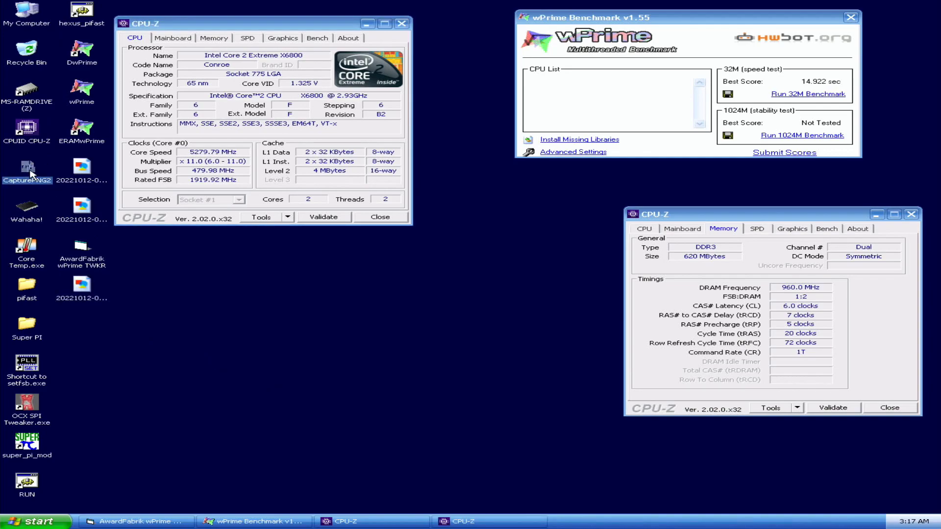
Add a third CPU-Z window showing the Mainboard details below the CPU one and capture the screen with CapturePNG2.
double_click(31, 133)
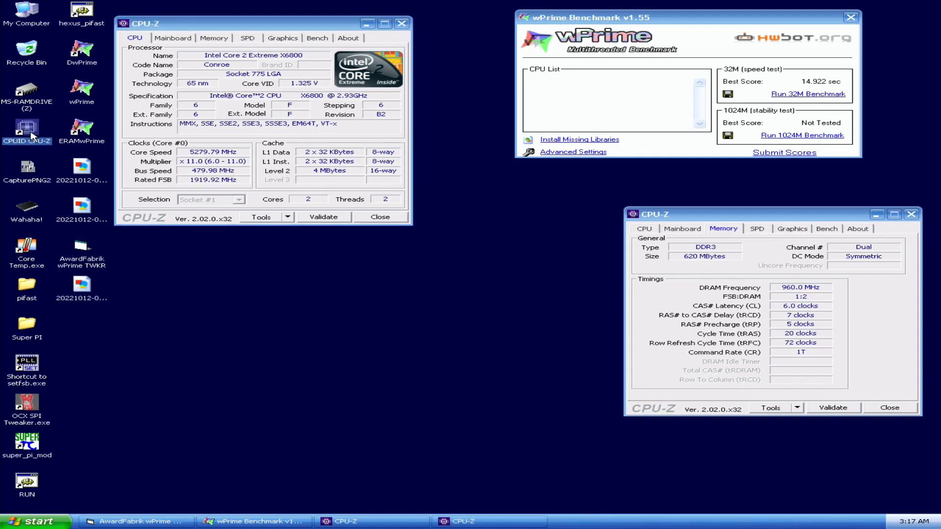
left_click(380, 174)
left_click_drag(404, 163, 267, 256)
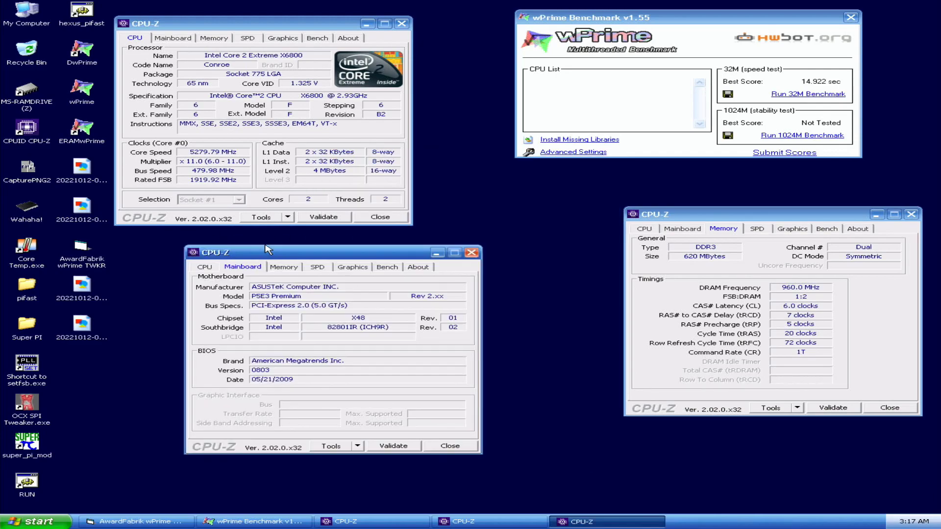
left_click(36, 174)
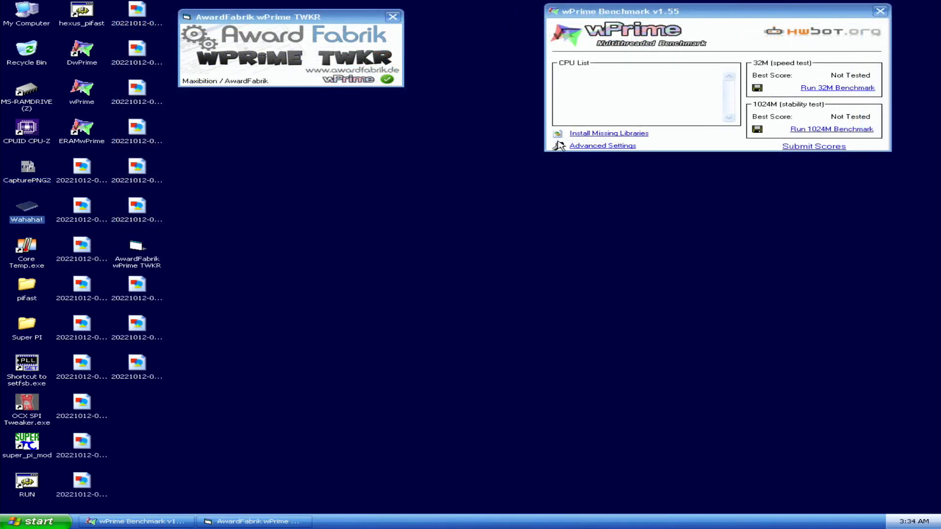
Run the wPrime 32M benchmark again and move its window beside the AwardFabrik wPrime TWKR window.
left_click(866, 88)
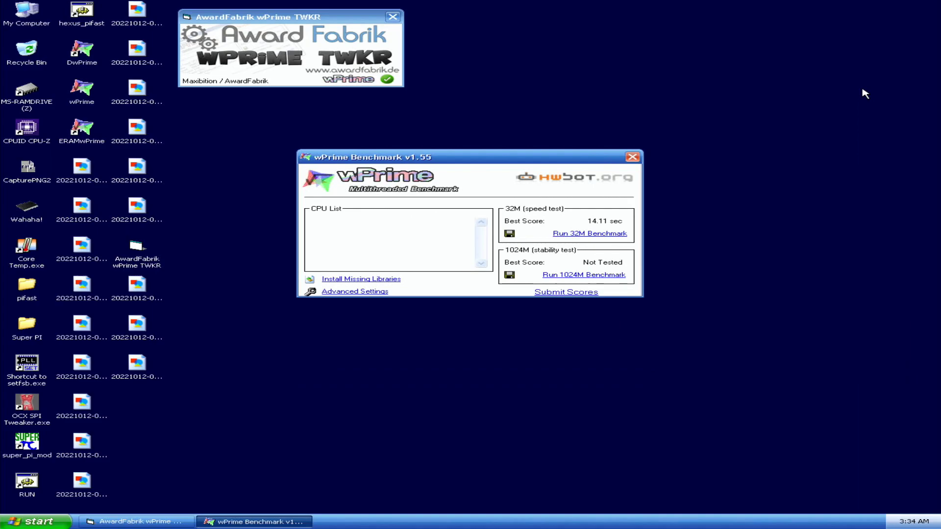
left_click_drag(530, 154, 791, 10)
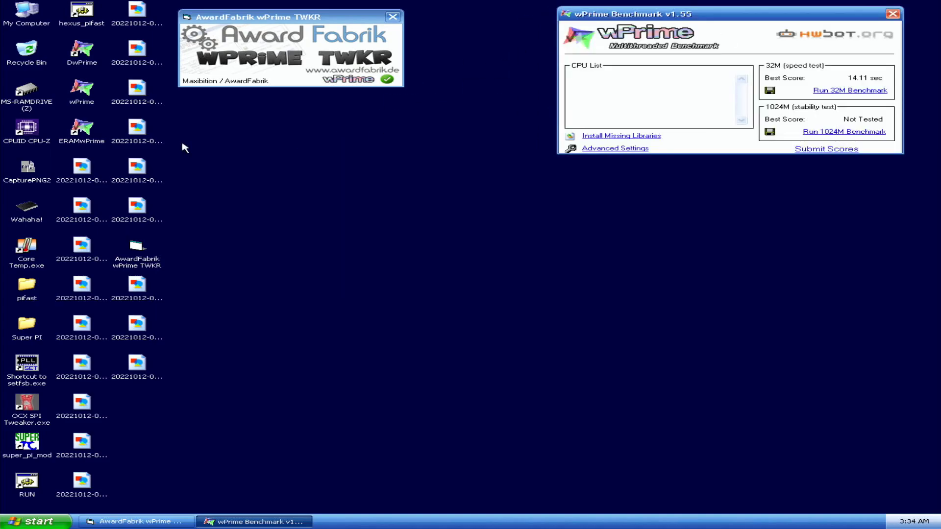
Open two CPU-Z windows, with Memory details below wPrime and CPU details over the AwardFabrik wPrime TWKR window.
double_click(37, 141)
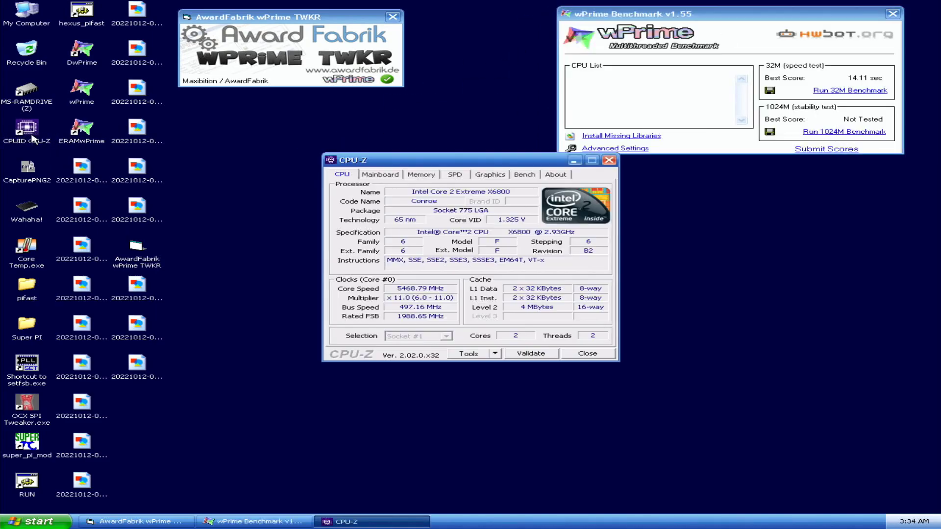
left_click(421, 175)
left_click_drag(431, 161, 265, 14)
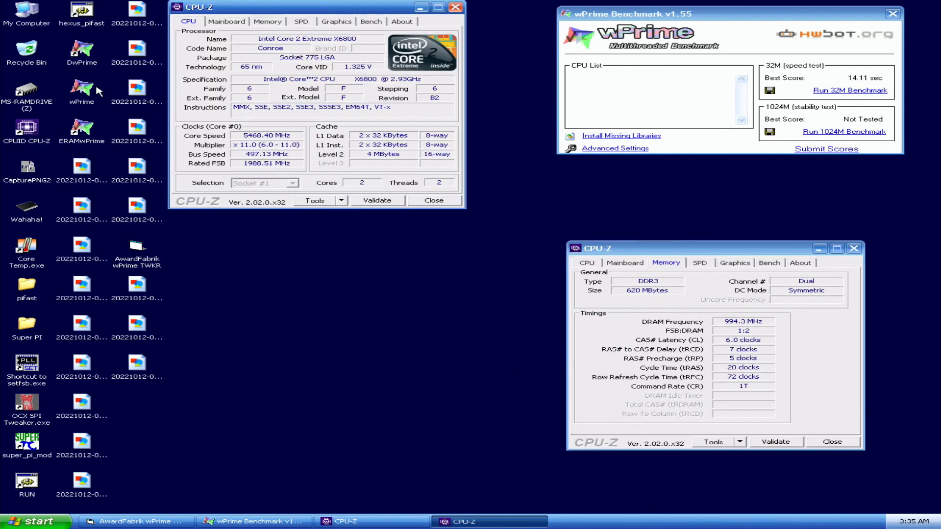
Open a third CPU-Z window with the Mainboard details below the CPU one and save a screenshot with CapturePNG2.
left_click(38, 139)
double_click(38, 138)
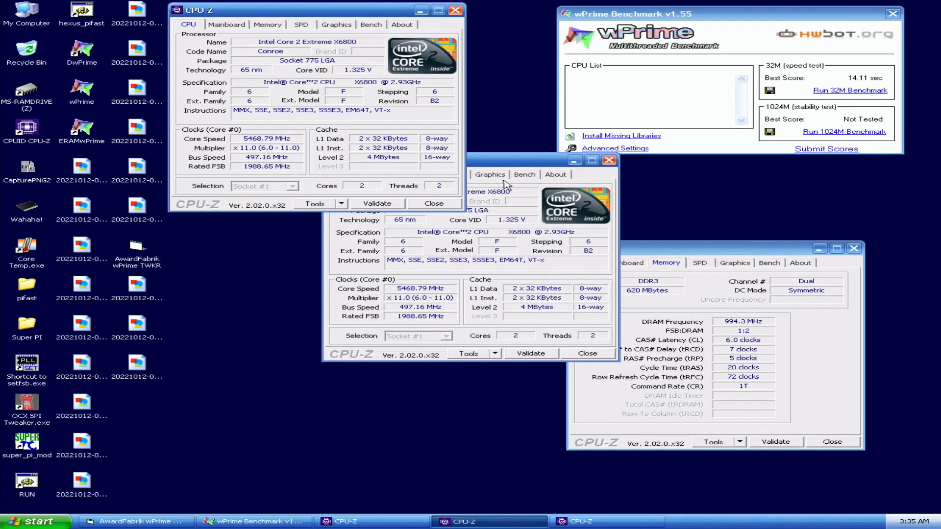
left_click_drag(515, 169, 389, 273)
left_click(254, 278)
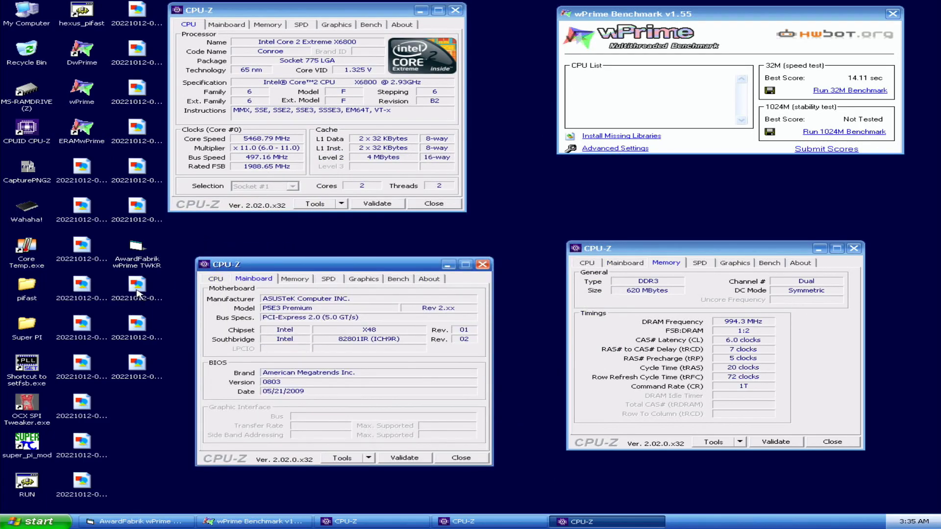
left_click(27, 167)
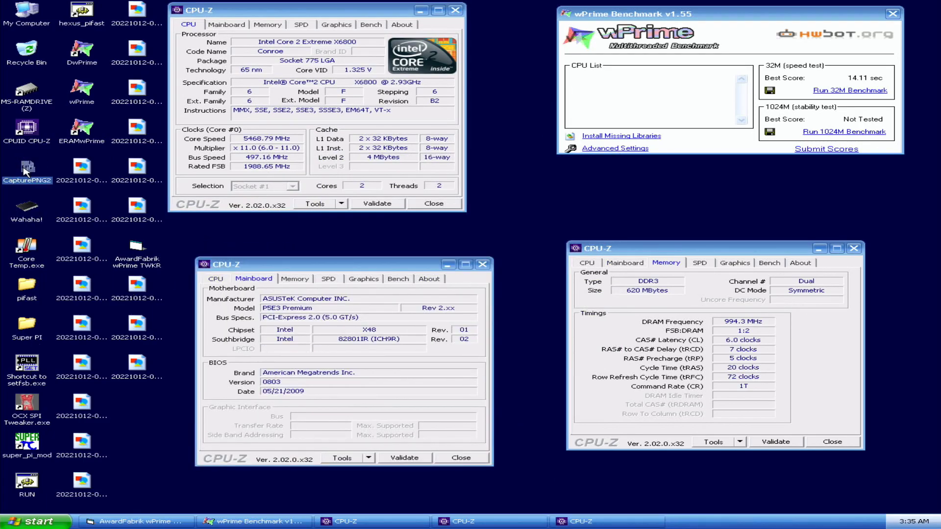
Close all three CPU-Z windows and run the Wahaha! tool.
left_click(482, 264)
left_click(853, 249)
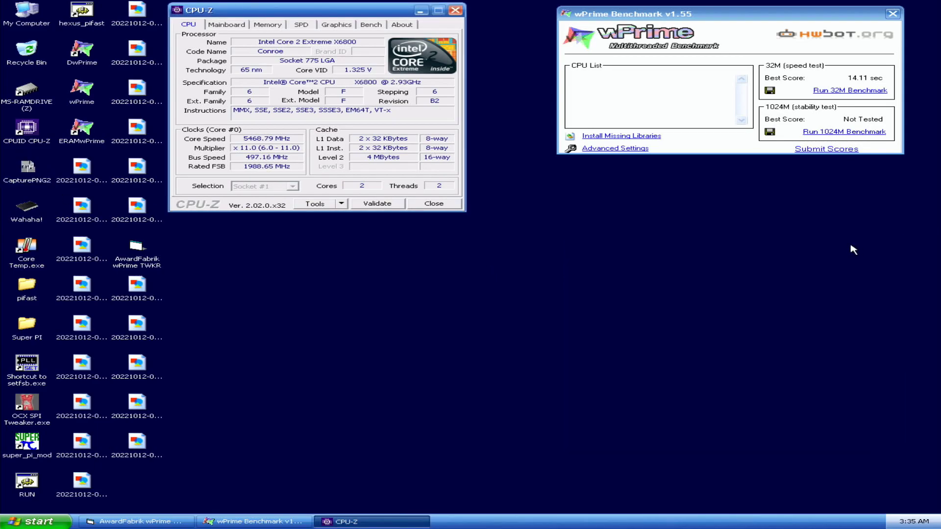
left_click(434, 203)
left_click(28, 223)
left_click(573, 265)
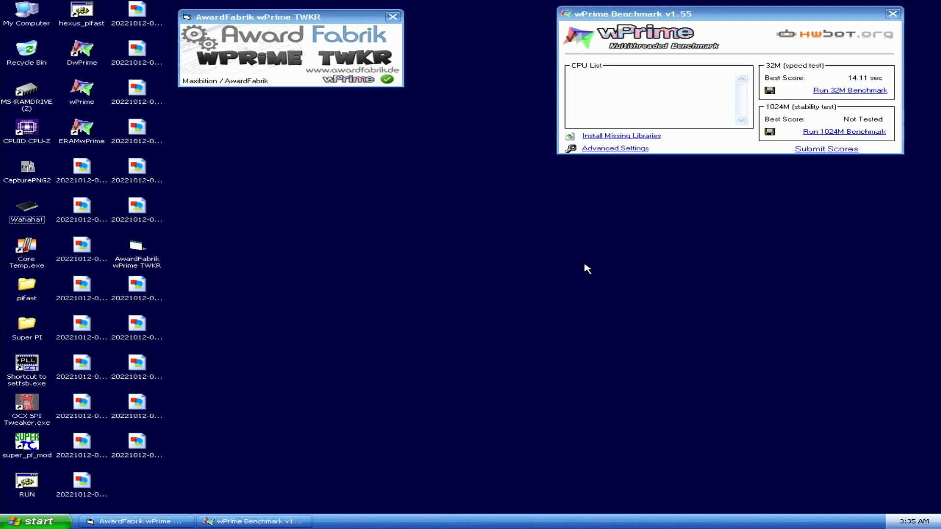
Run the wPrime 1024M benchmark and move the result window clear of the screen centre.
left_click(808, 22)
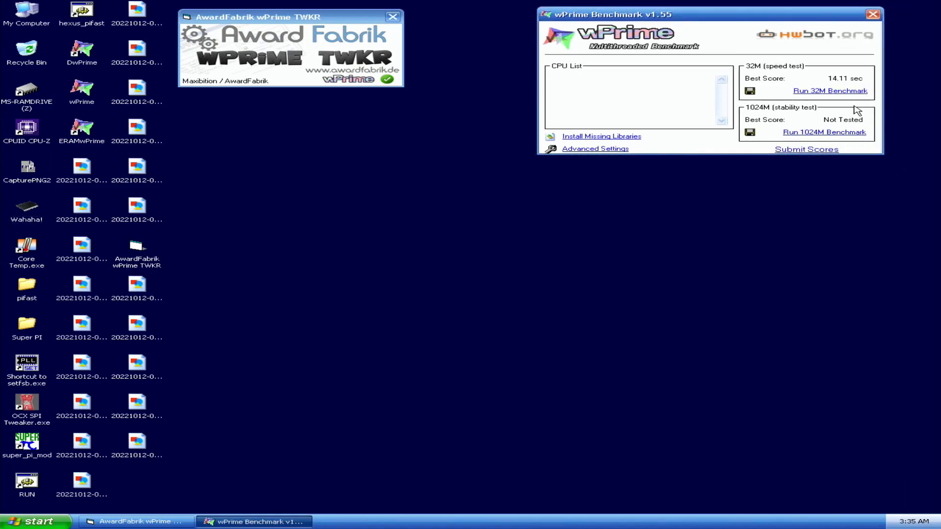
left_click(827, 132)
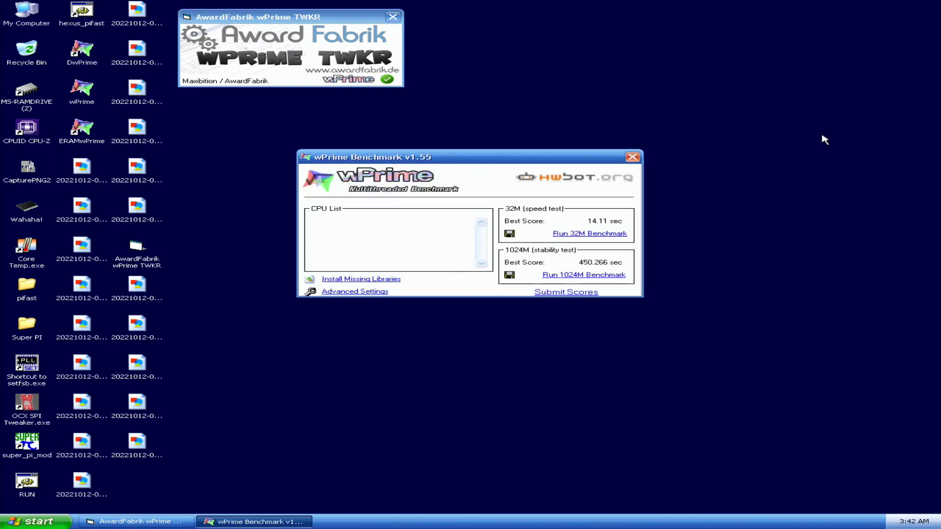
left_click_drag(561, 156, 785, 13)
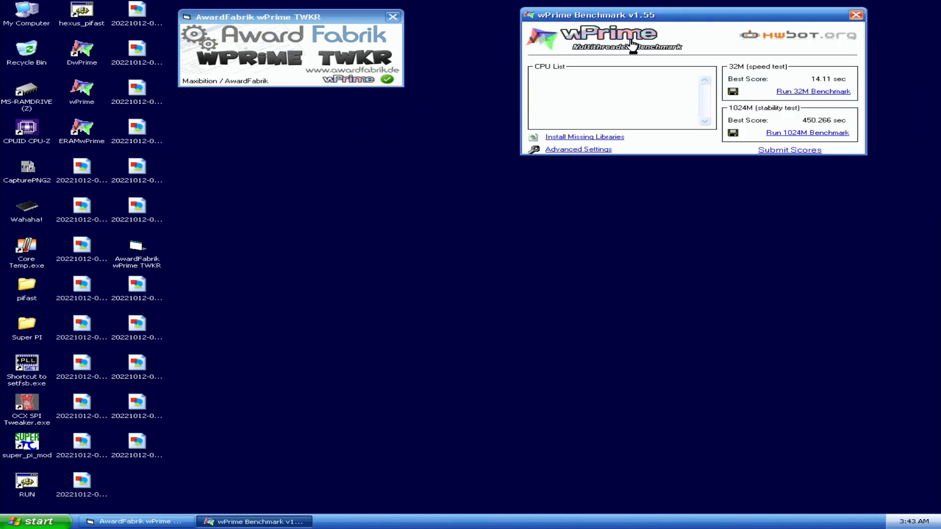
Open CPU-Z twice, placing the Memory details below the 1024M result and the CPU details over the AwardFabrik wPrime TWKR window.
double_click(24, 130)
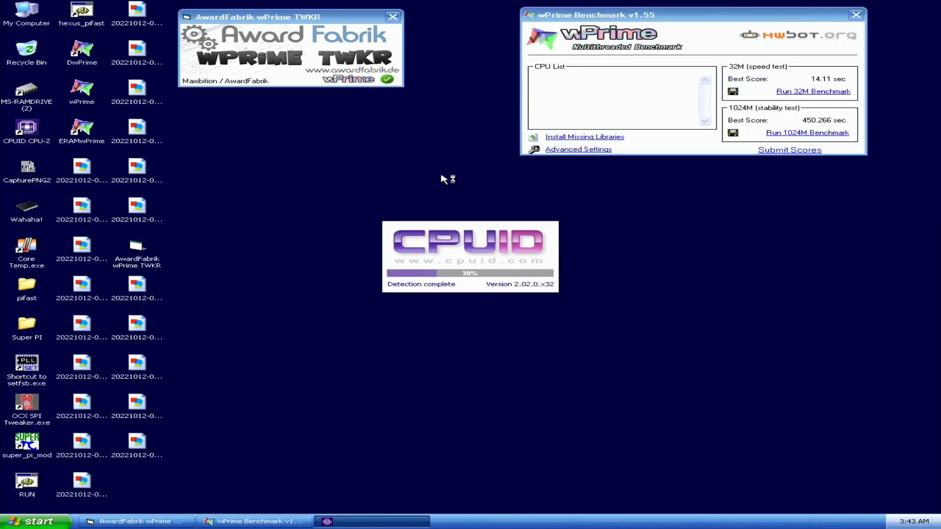
left_click(429, 174)
left_click_drag(445, 162, 715, 213)
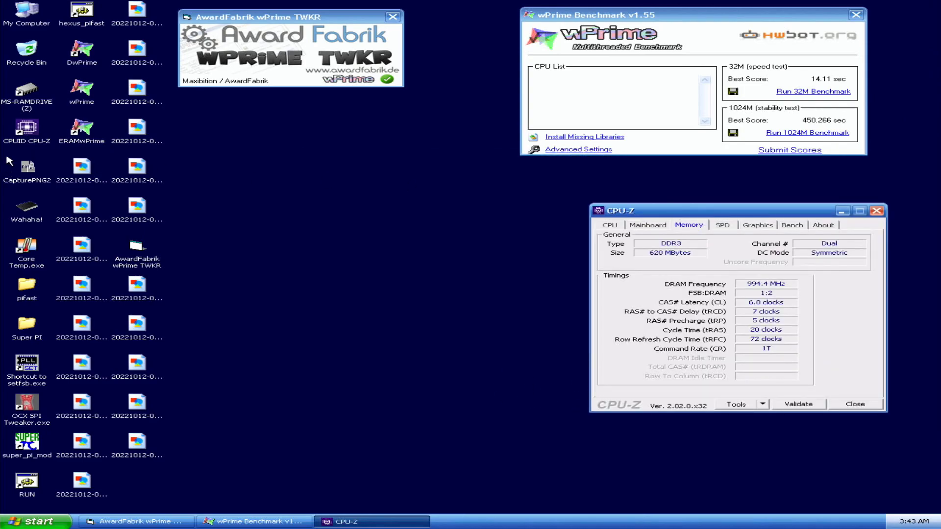
double_click(26, 128)
left_click_drag(441, 162, 280, 7)
Add a CPU-Z window with the Mainboard details and capture the wPrime 1024M result with CapturePNG2.
double_click(48, 140)
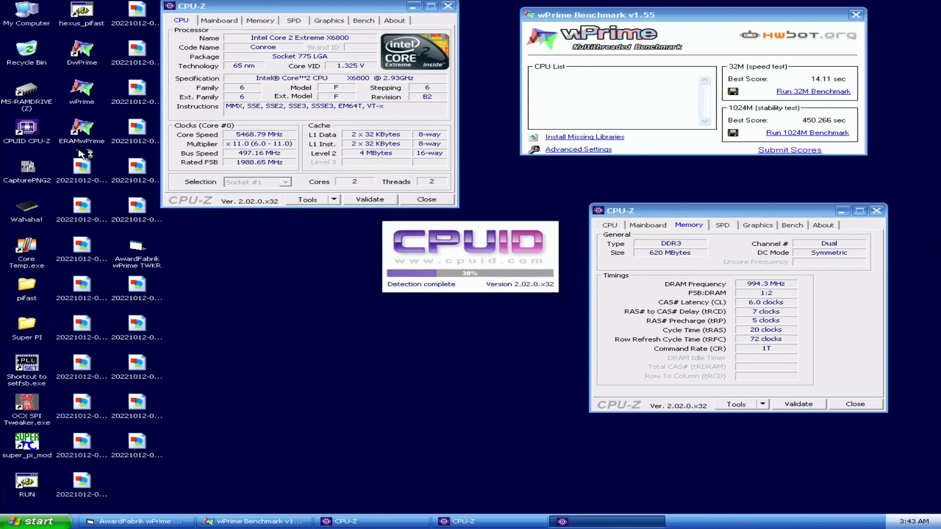
left_click(380, 174)
left_click_drag(411, 162, 264, 251)
left_click(28, 170)
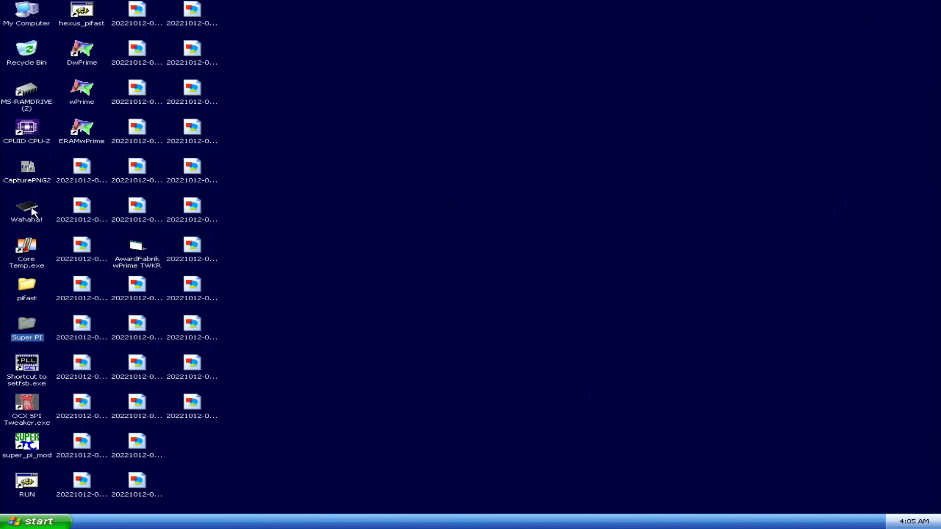
Run Wahaha!, launch super_pi_mod, move its window away from the desktop icons, and complete a 16K calculation.
left_click(32, 212)
double_click(30, 440)
left_click_drag(206, 54, 694, 11)
left_click(578, 22)
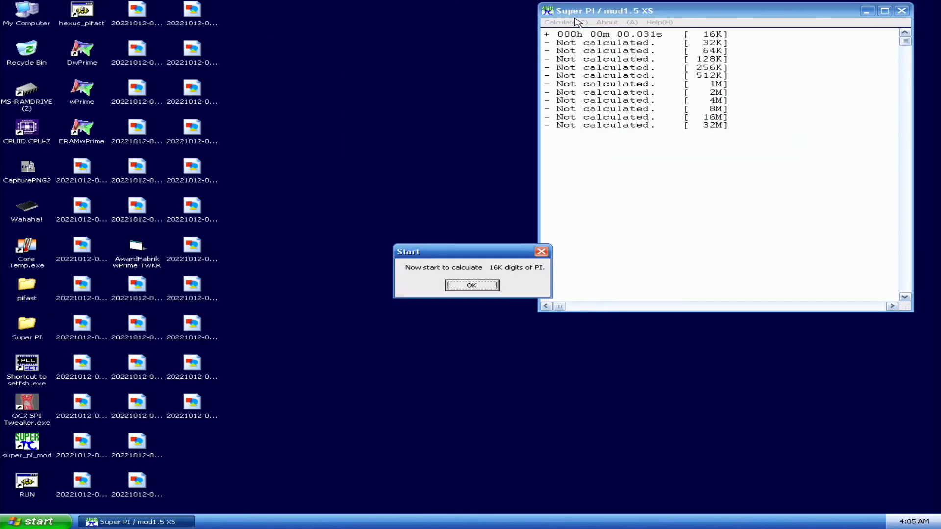
key("Return")
key("Return")
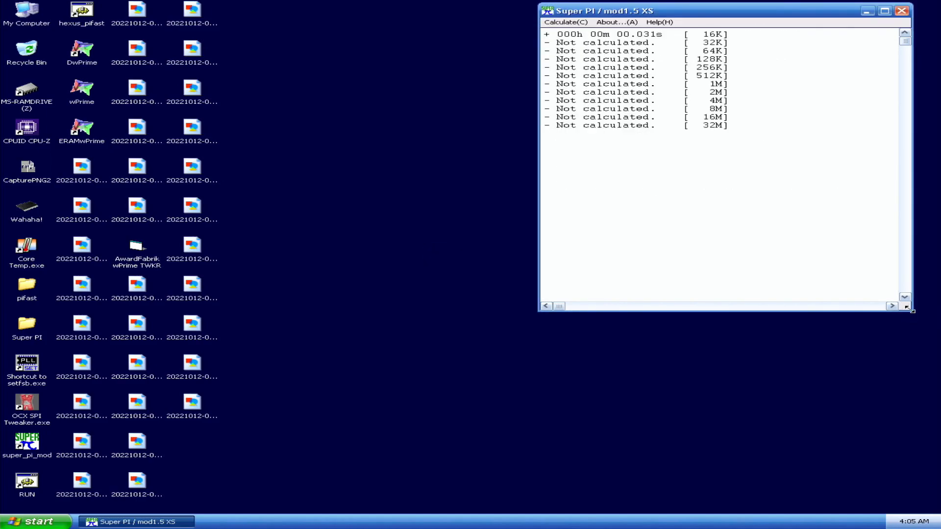
Shrink the Super PI window to its minimum size and prepare a 1M digit calculation up to the start prompt.
left_click_drag(913, 311, 351, 21)
key("alt+c")
key("Down")
key("Down")
key("Down")
key("Down")
key("Down")
key("Down")
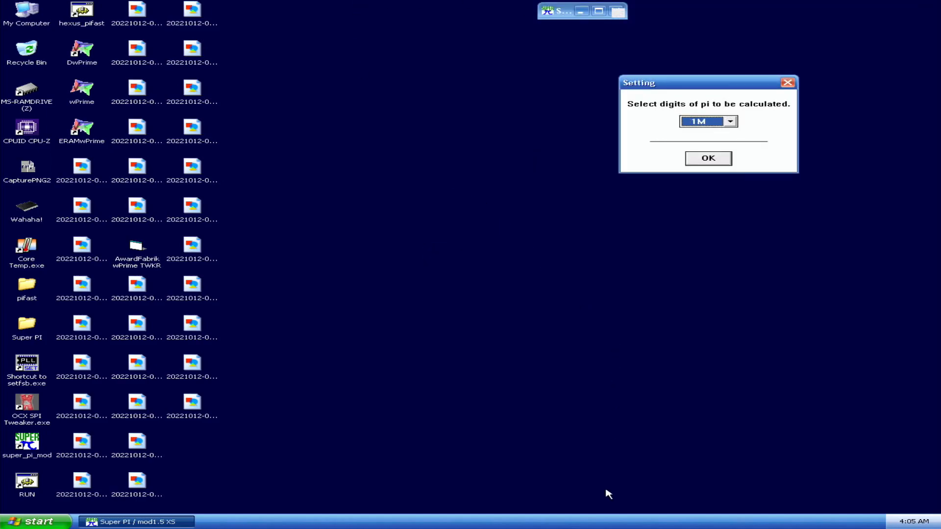
key("Return")
Change the priority of the super_pi_mod.exe process in Task Manager and close Task Manager.
right_click(602, 521)
left_click(626, 498)
left_click(98, 40)
left_click(101, 76)
right_click(103, 76)
left_click(216, 114)
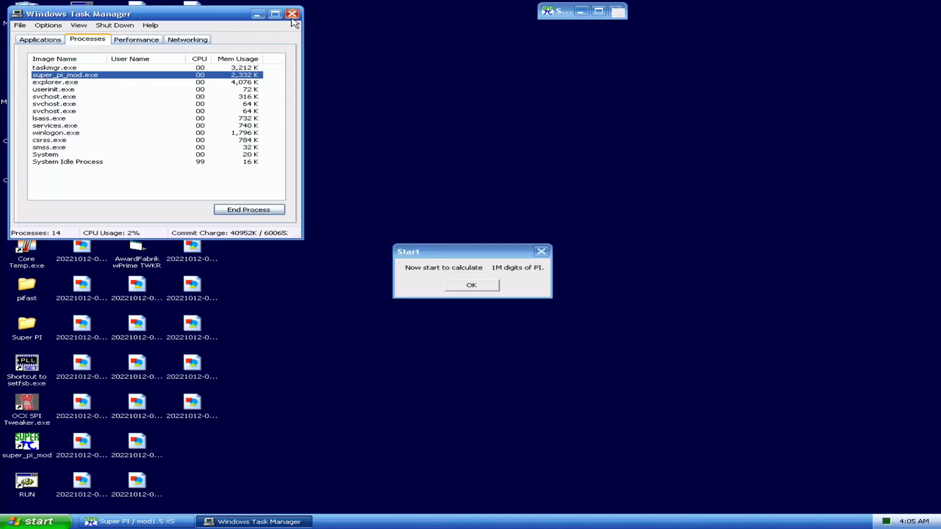
left_click(291, 14)
Read the clock generator's frequencies in SetFSB, raise the FSB to 509.1 MHz, and close SetFSB.
double_click(29, 381)
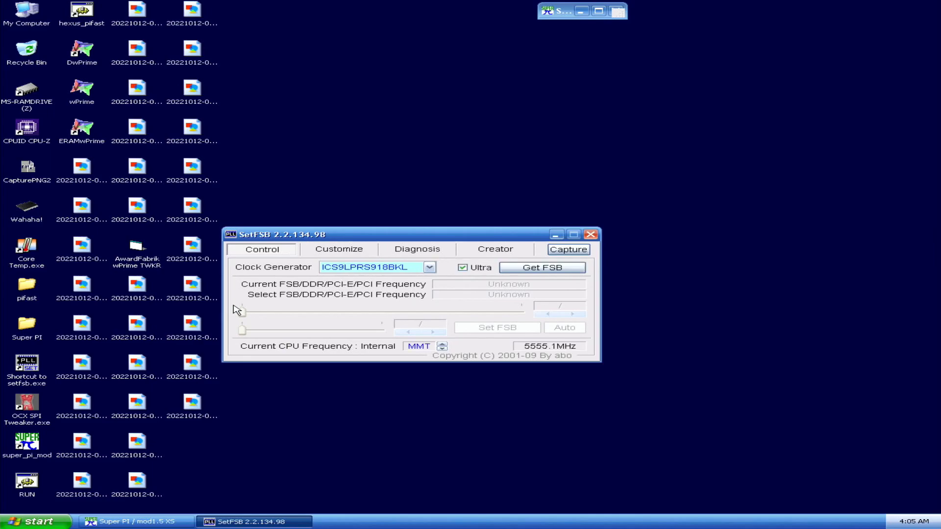
left_click(570, 267)
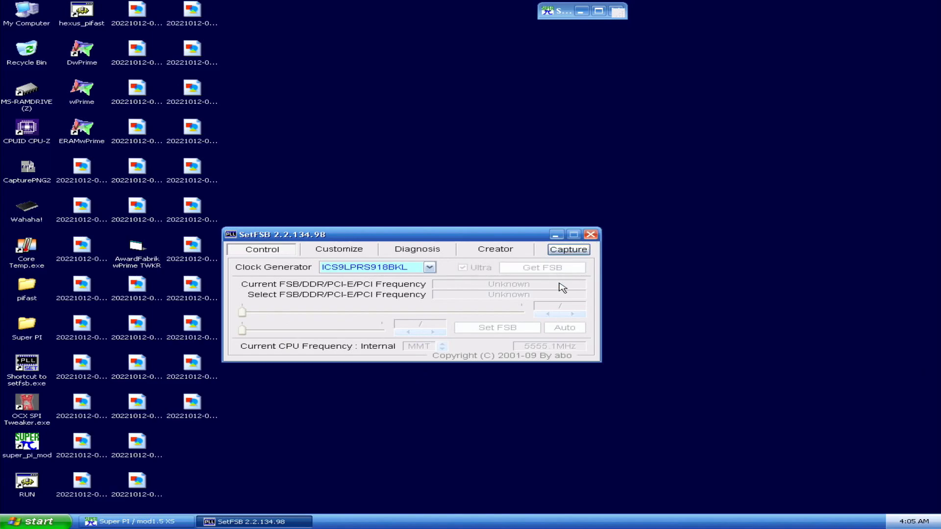
left_click(578, 315)
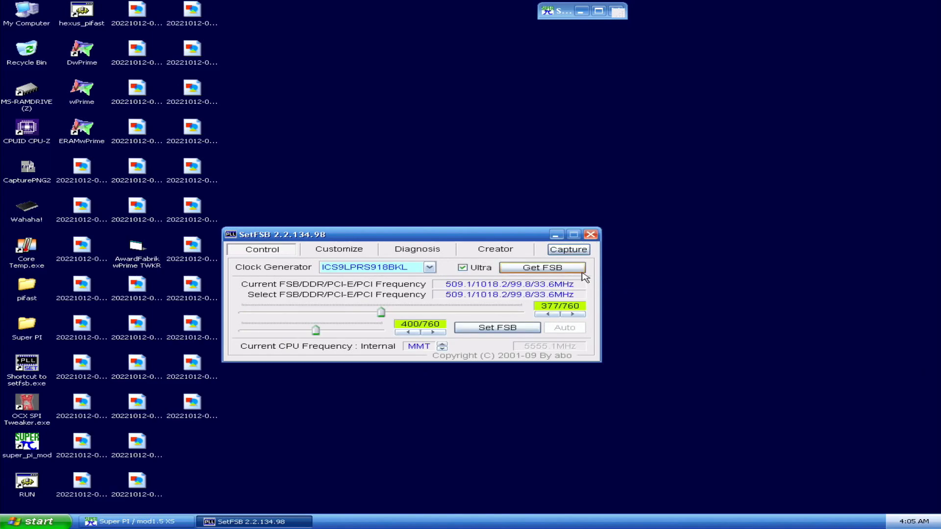
left_click(591, 234)
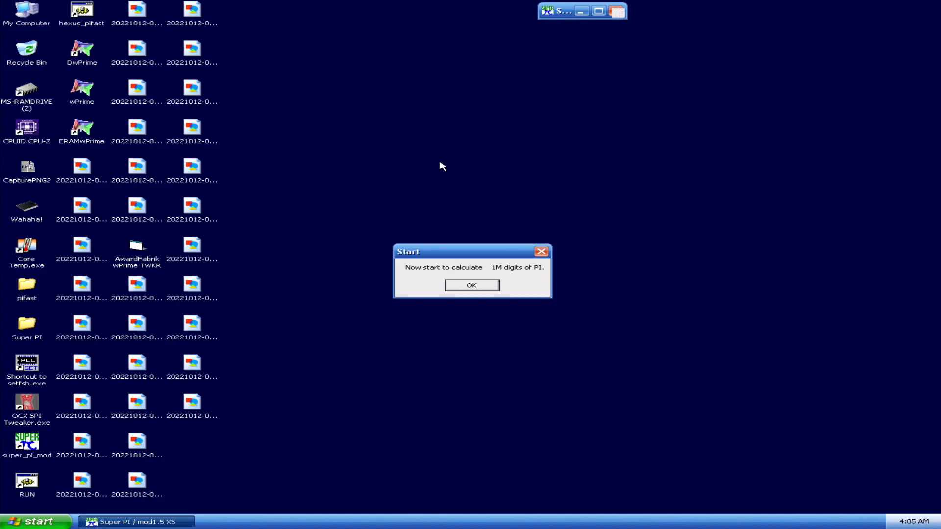
Run the 1M calculation, enlarge the Super PI window to show every loop, and move the Finish message beside the results.
key("Return")
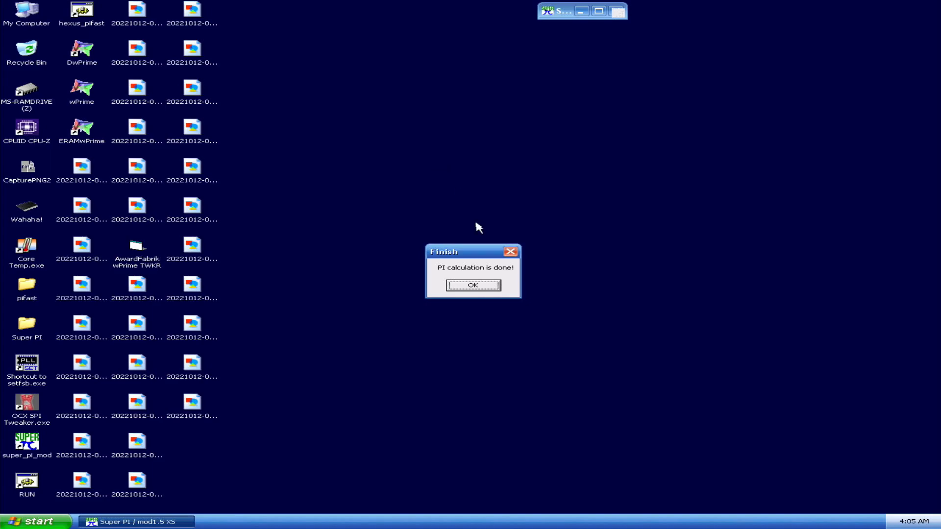
right_click(479, 521)
left_click(524, 467)
left_click_drag(49, 8, 819, 97)
Open two CPU-Z windows with the CPU and Memory details beside the Super PI 1M results and capture the screen with CapturePNG2.
double_click(27, 131)
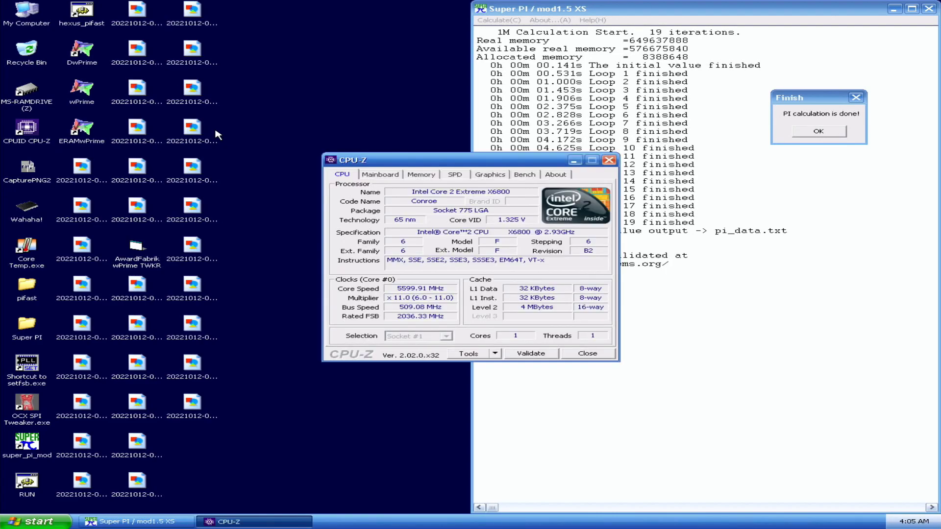
double_click(30, 137)
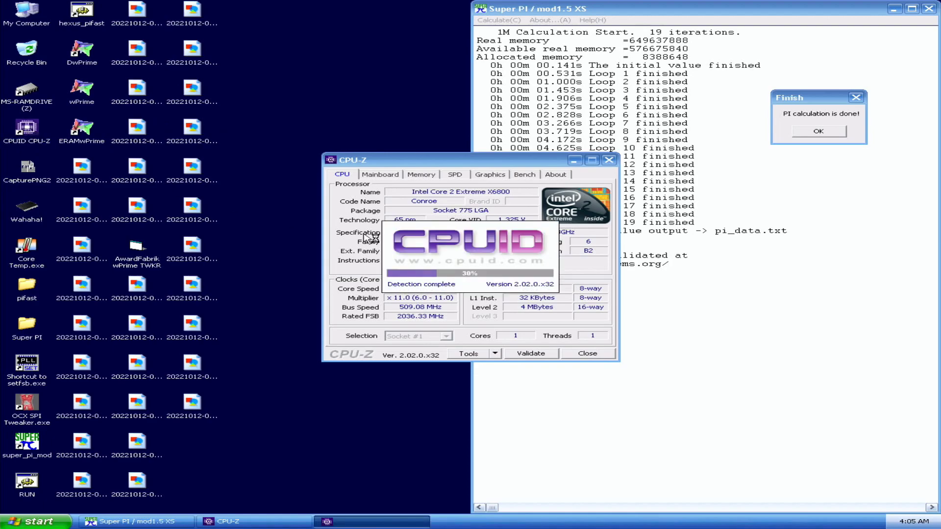
left_click_drag(318, 21, 329, 237)
left_click(249, 245)
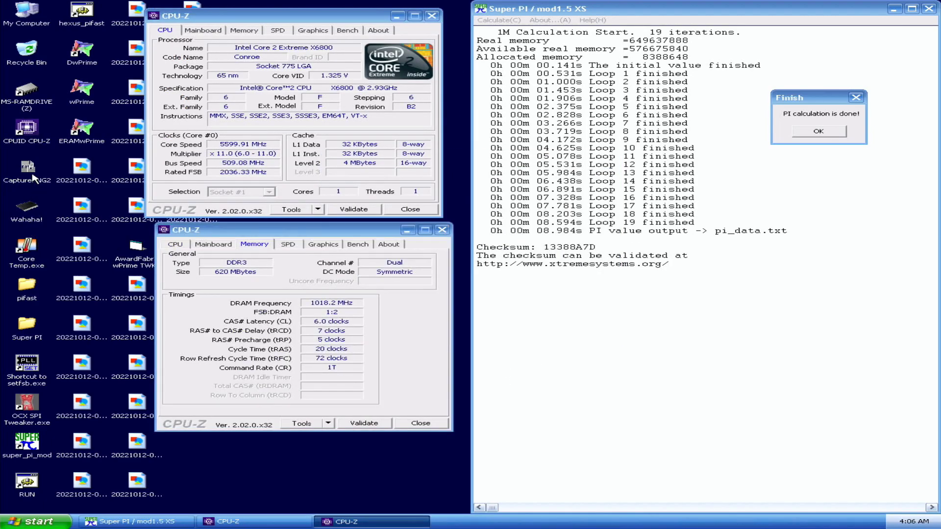
left_click(31, 169)
Add a CPU-Z window with the Mainboard details below the 1M results, capture the screen with CapturePNG2, and close the CPU-Z windows.
double_click(20, 128)
left_click(380, 175)
left_click_drag(399, 164, 592, 302)
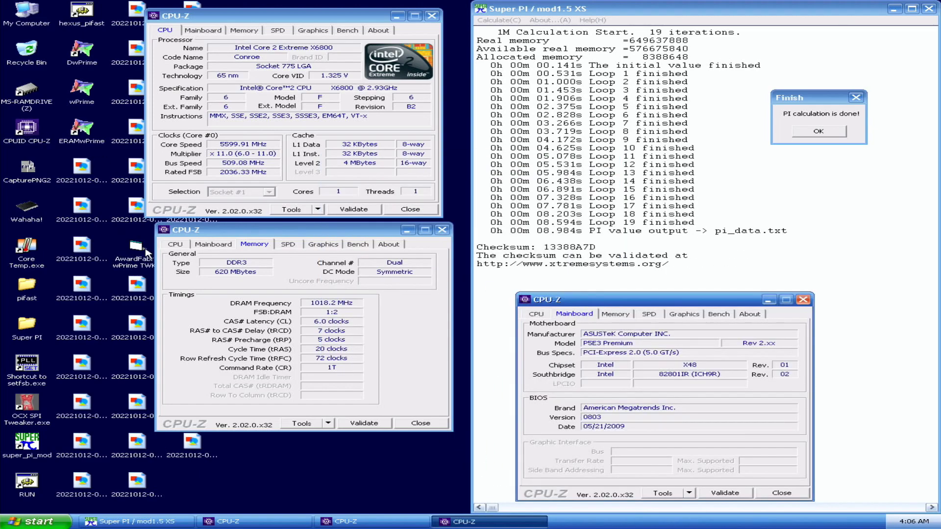
left_click(27, 179)
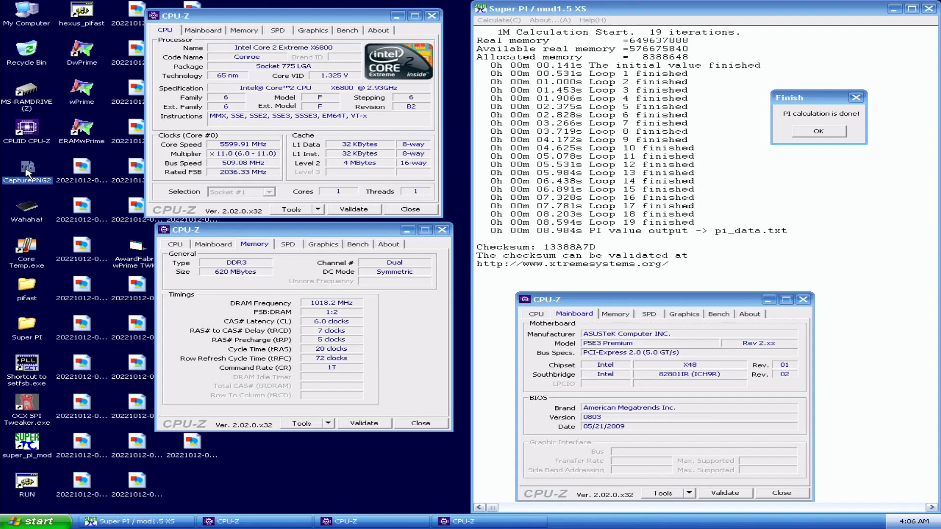
double_click(27, 171)
left_click(803, 300)
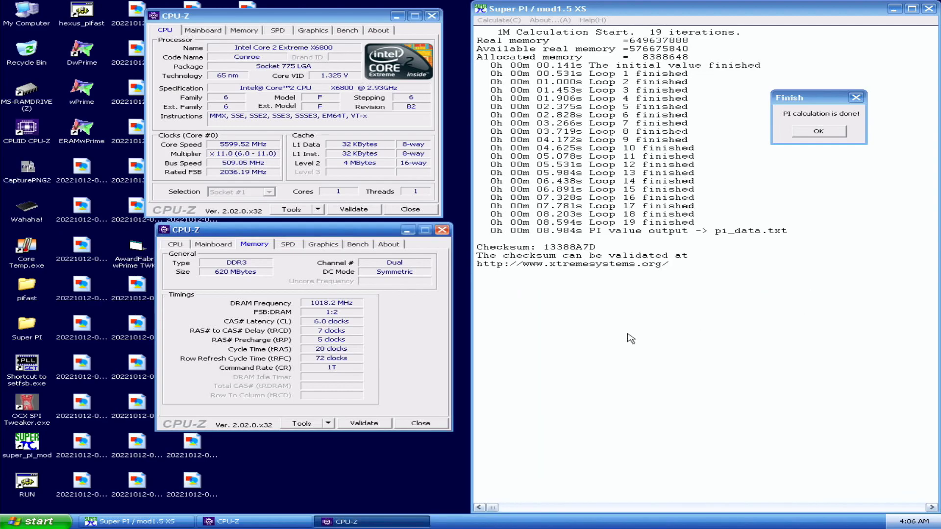
left_click(421, 423)
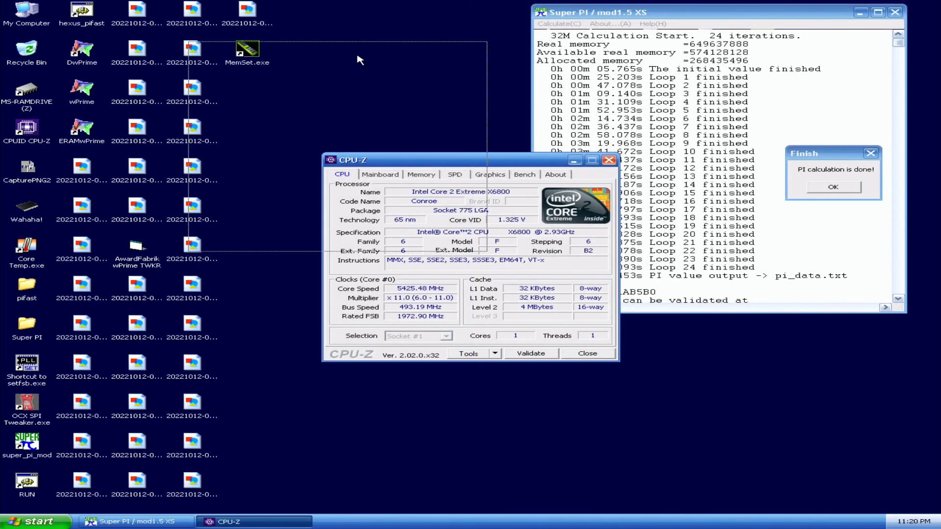
Arrange CPU-Z windows with the CPU and Memory details beside the finished Super PI 32M results and capture the screen with CapturePNG2.
left_click_drag(360, 60, 359, 29)
double_click(37, 124)
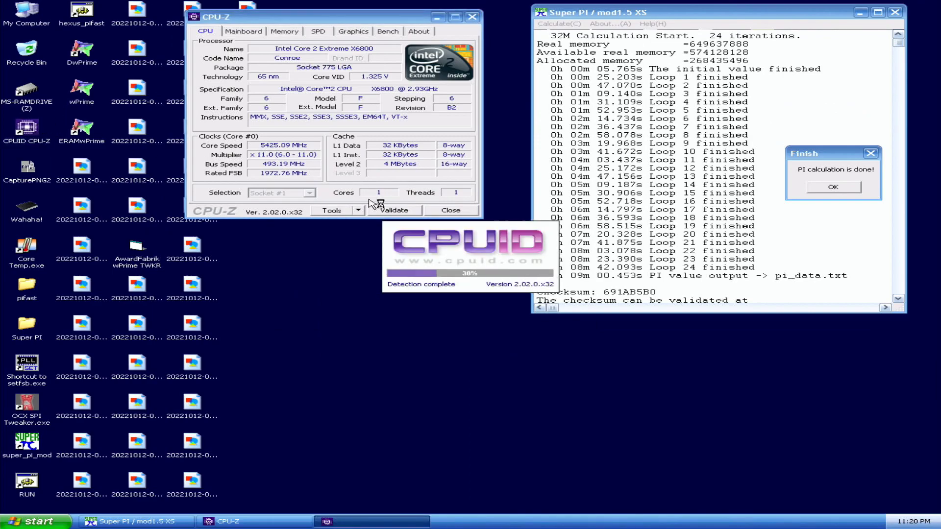
left_click(420, 171)
left_click_drag(392, 158, 287, 262)
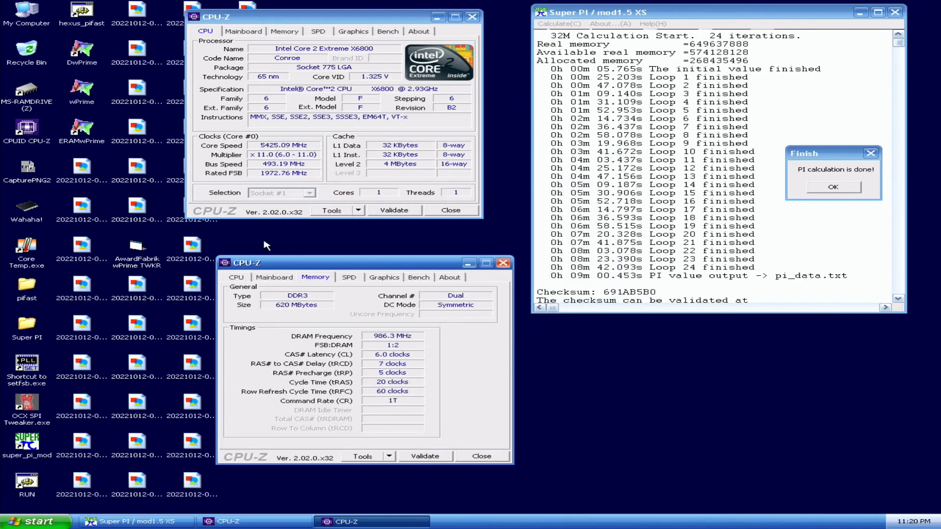
left_click(30, 172)
Place a CPU-Z window with the Mainboard details below the 32M results and capture the screen with CapturePNG2.
double_click(29, 131)
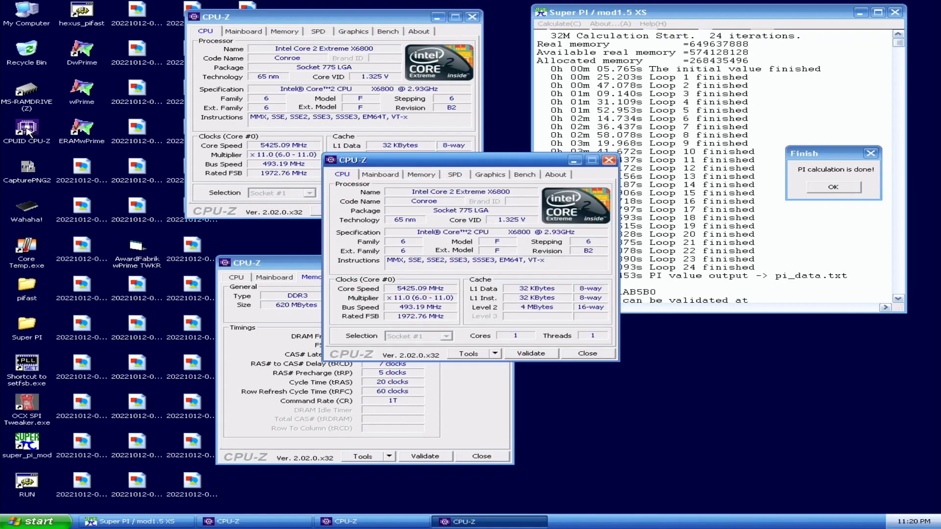
left_click(396, 175)
left_click_drag(402, 165, 632, 327)
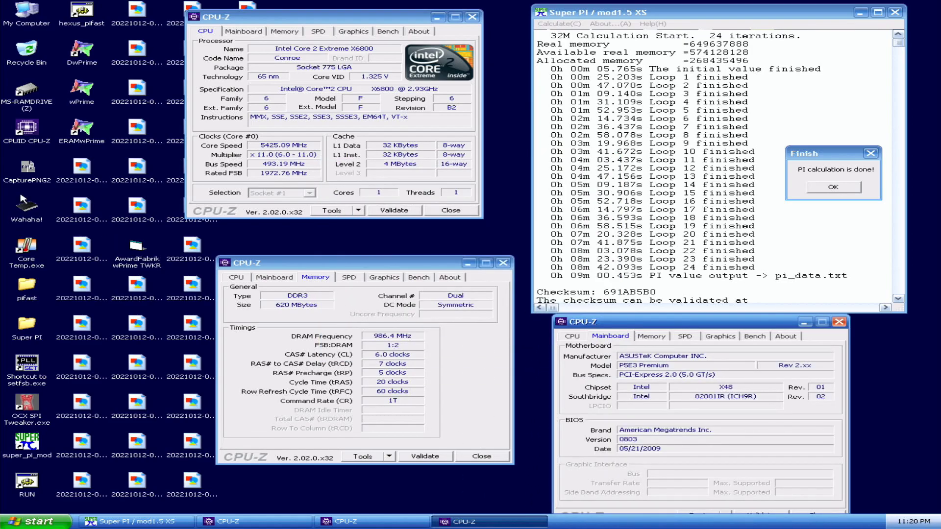
left_click(31, 172)
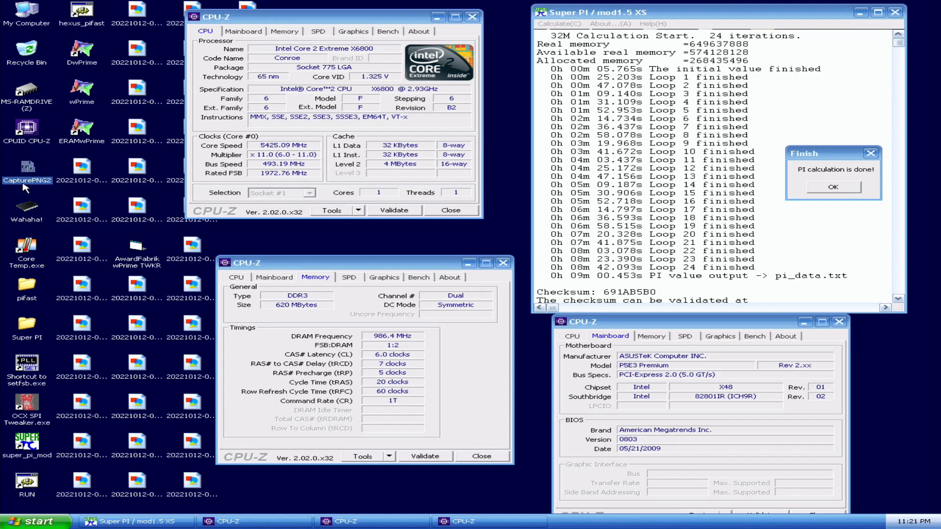
Open MemSet, arrange it and the CPU-Z windows so they do not overlap, and capture the 32M results with the memory timings.
left_click_drag(220, 17, 321, 22)
double_click(247, 49)
left_click_drag(363, 66, 54, 23)
left_click_drag(343, 18, 286, 11)
left_click_drag(385, 265, 404, 261)
left_click_drag(404, 261, 378, 238)
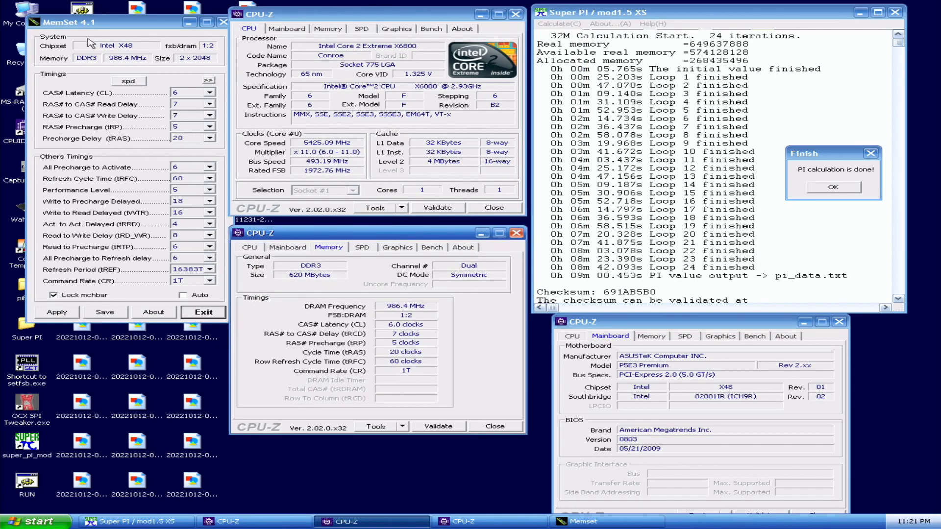
left_click(21, 175)
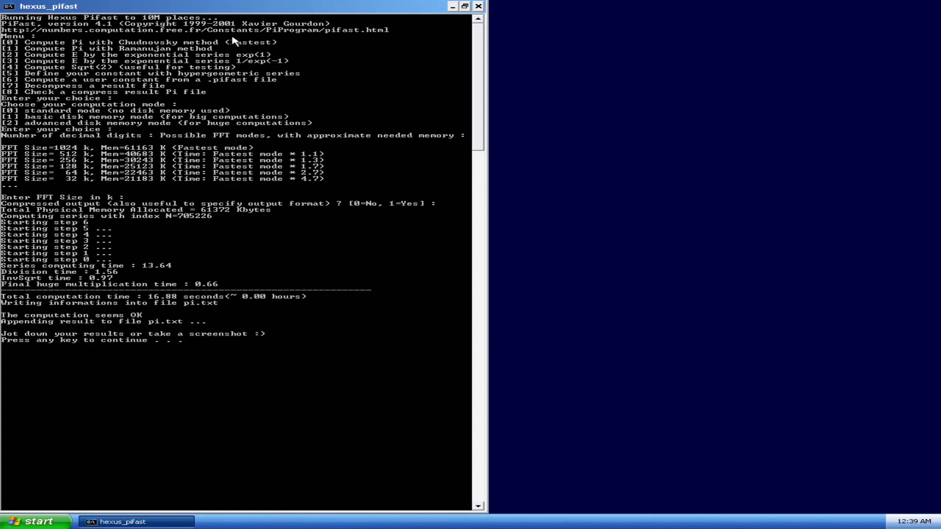
Move the finished hexus_pifast window off the desktop icons, add CPU-Z windows with CPU and Memory details, and capture the screen.
left_click_drag(260, 6, 710, 10)
double_click(40, 142)
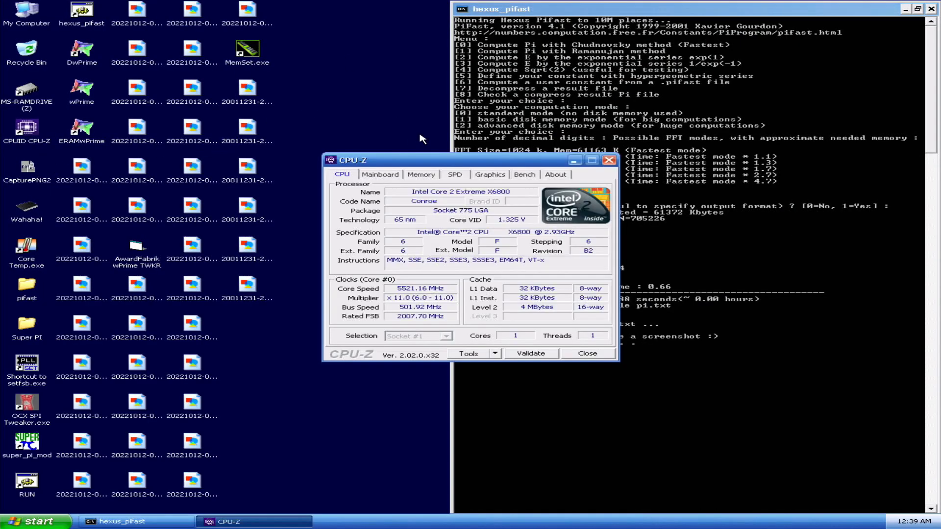
left_click_drag(426, 159, 235, 10)
double_click(27, 130)
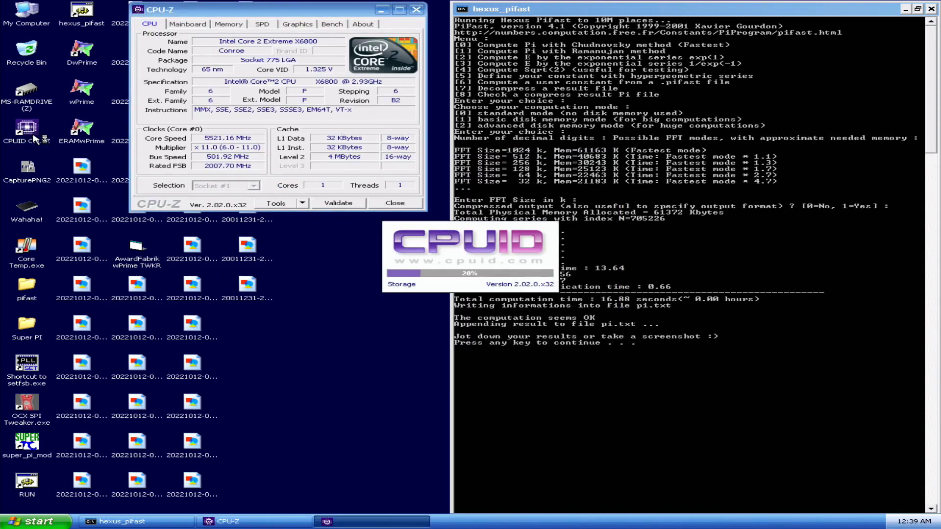
left_click(431, 175)
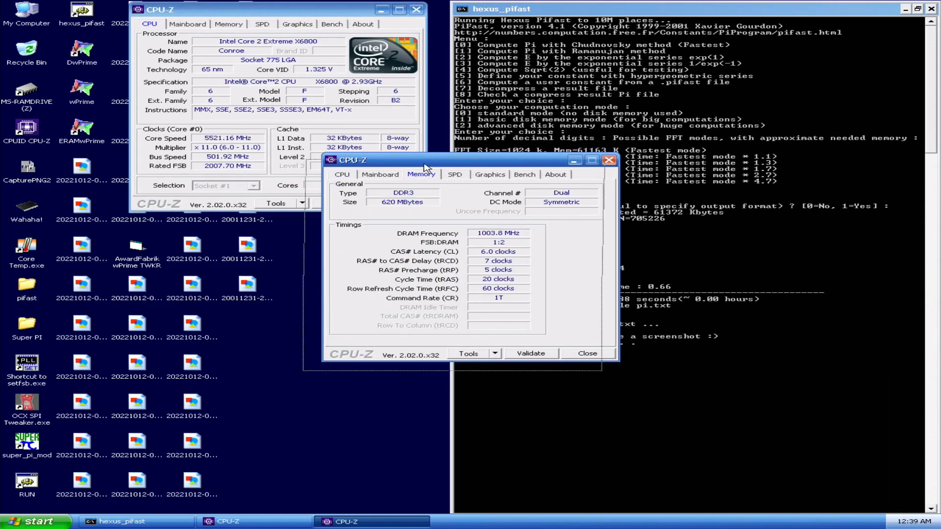
left_click_drag(431, 160, 227, 227)
left_click(24, 181)
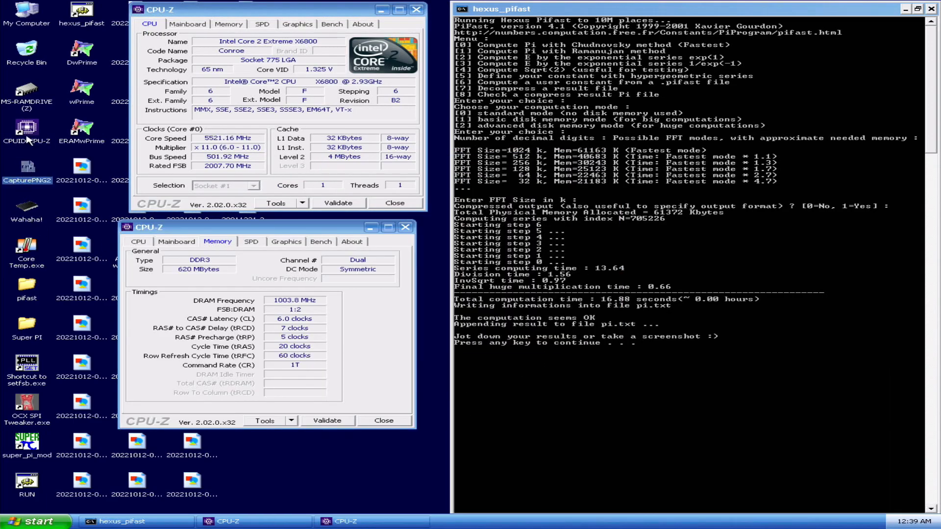
Add a CPU-Z window with the Mainboard details below the PiFast timing results and capture the screen with CapturePNG2.
double_click(26, 139)
left_click(380, 174)
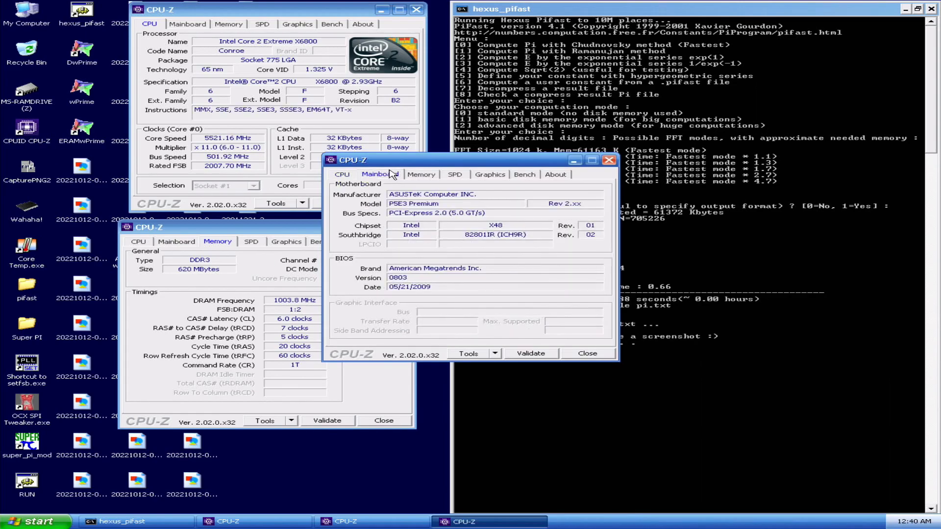
left_click_drag(401, 165, 530, 361)
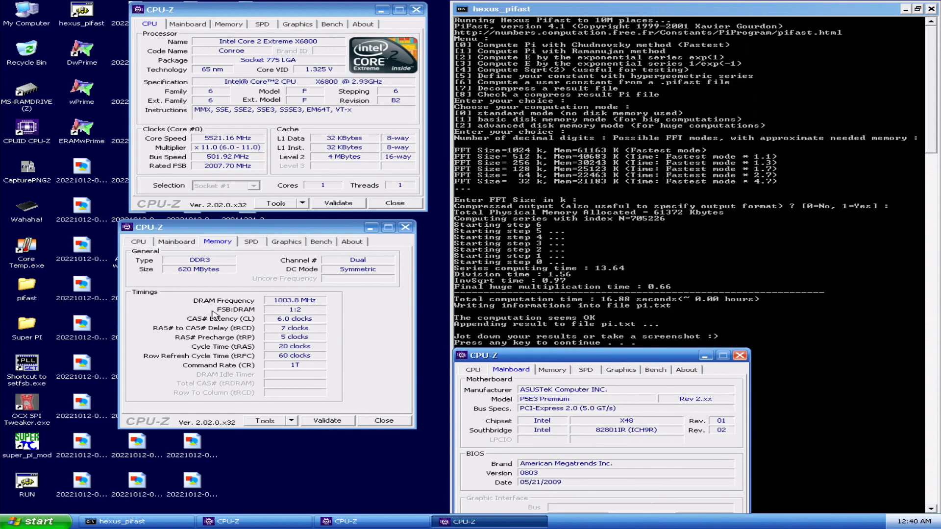
left_click_drag(500, 356, 493, 372)
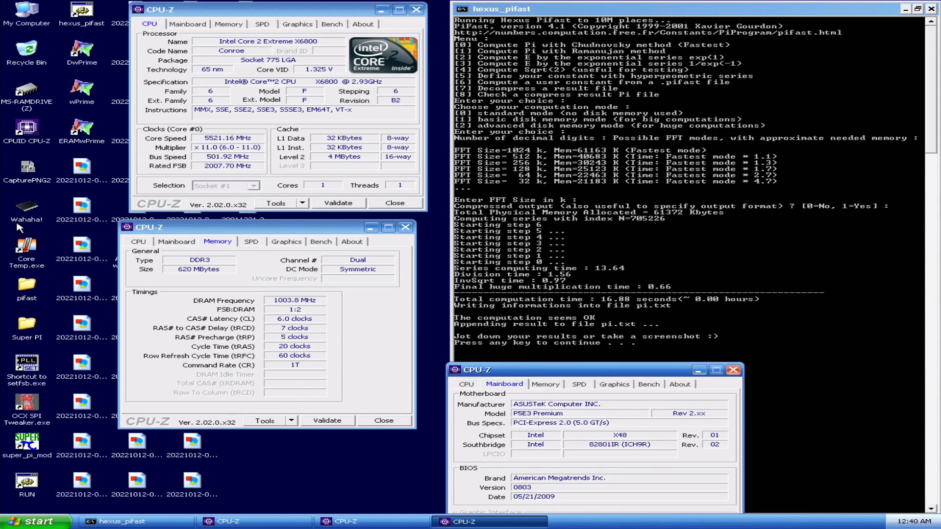
left_click(20, 179)
double_click(27, 170)
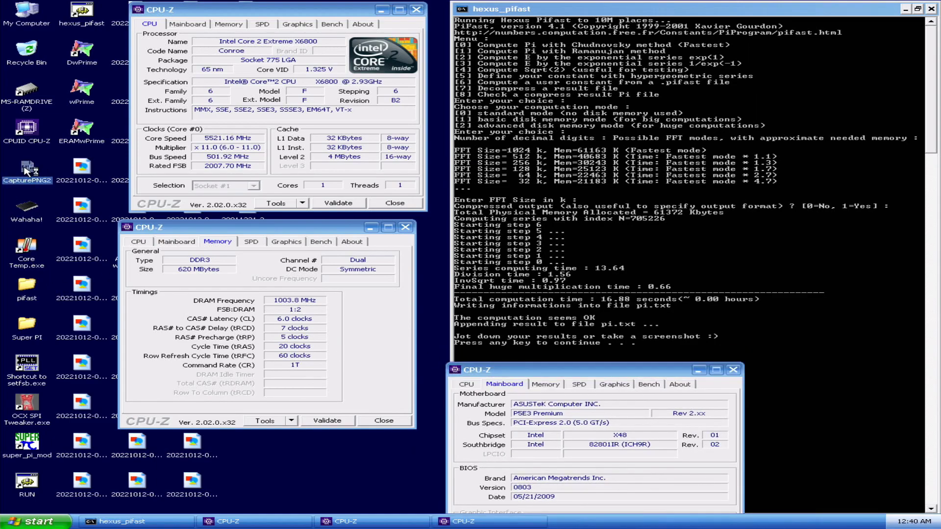